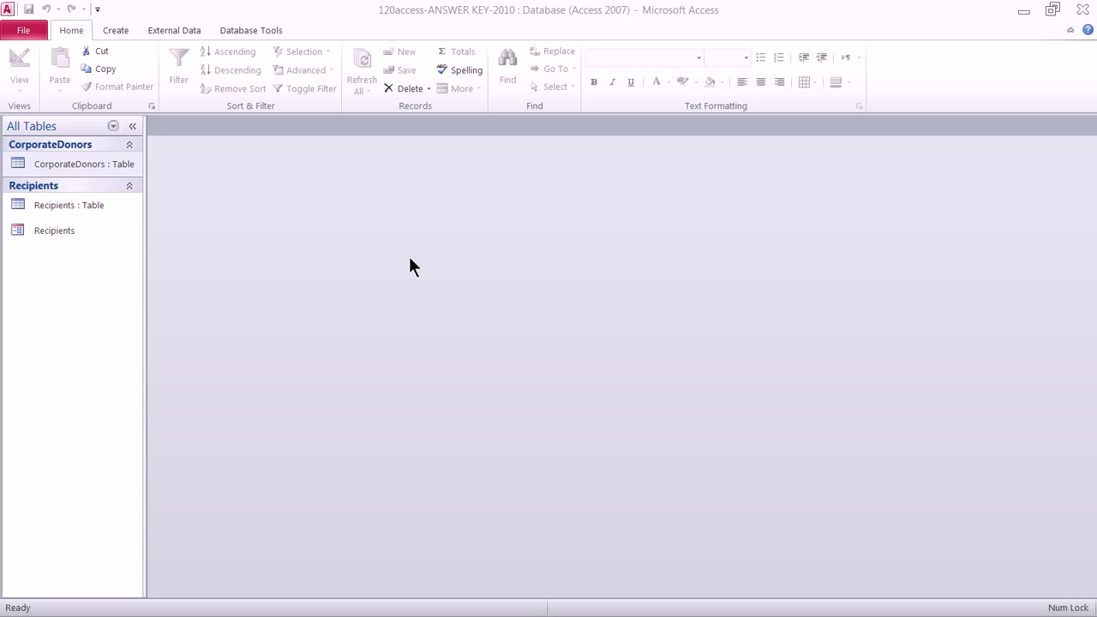
Step: Open the CorporateDonors table to show its 20 donor records
double_click(36, 163)
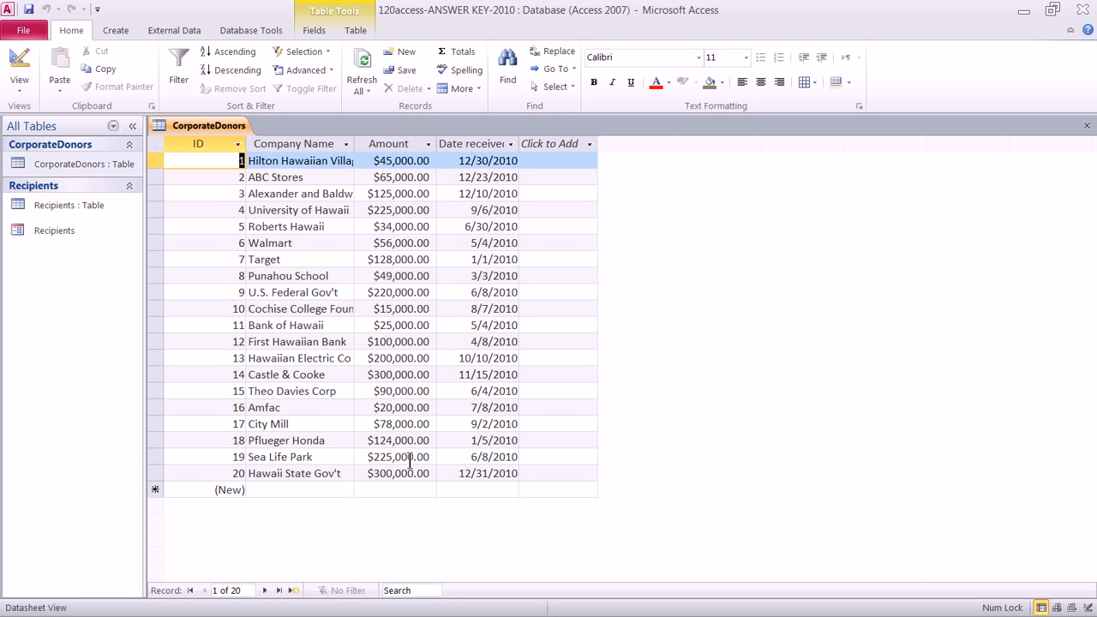
left_click(128, 27)
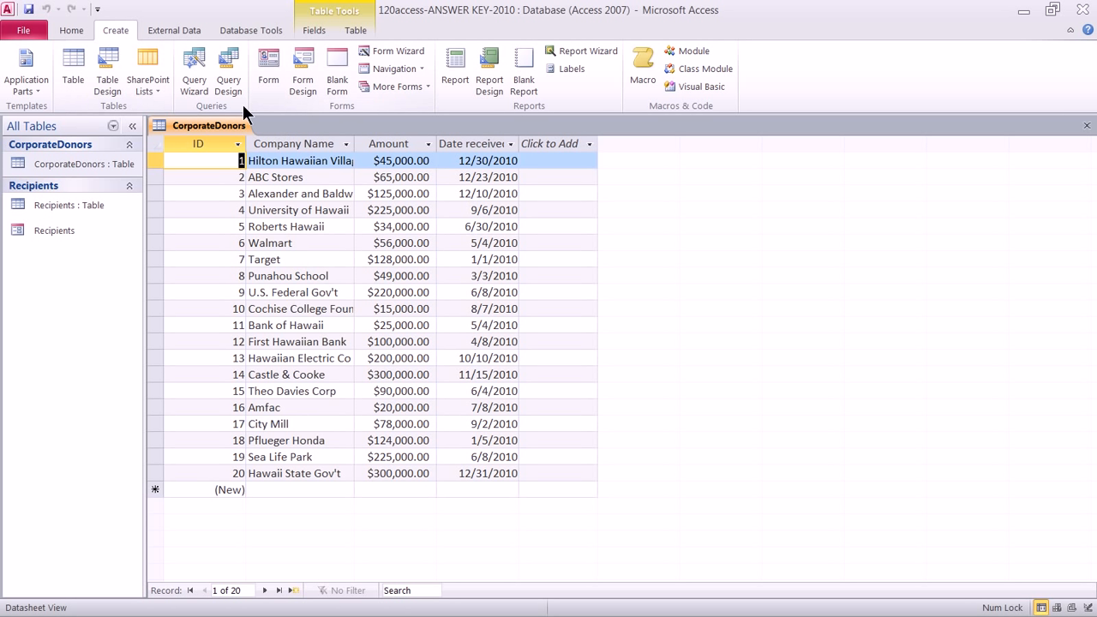
Step: Start a Simple Query Wizard query with all four CorporateDonors fields as a detail query
left_click(196, 80)
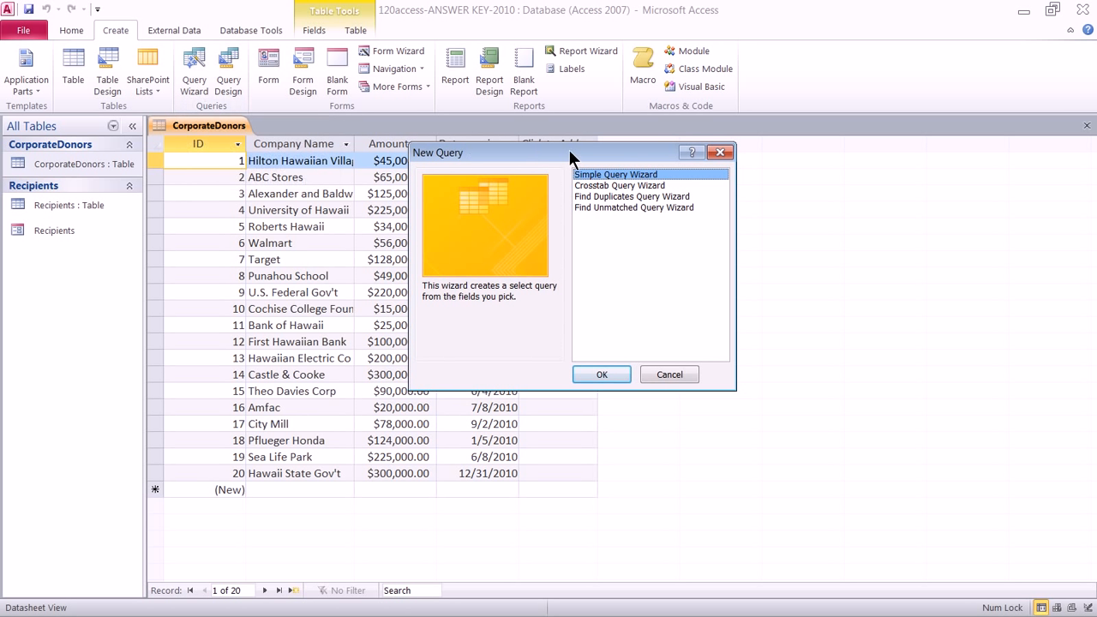
left_click_drag(568, 149, 531, 172)
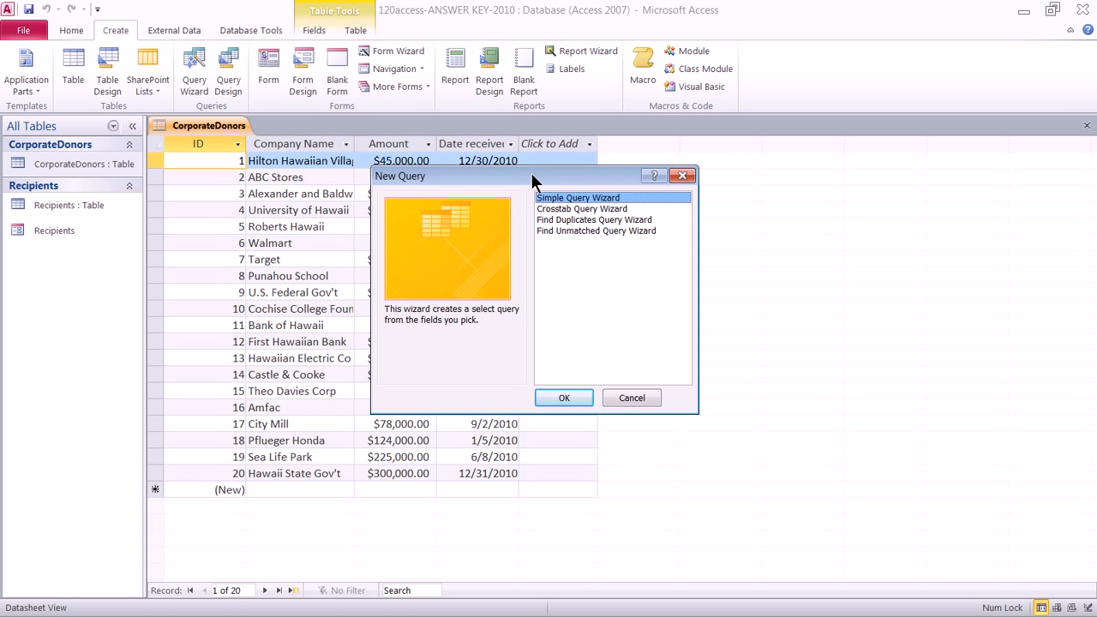
left_click(564, 398)
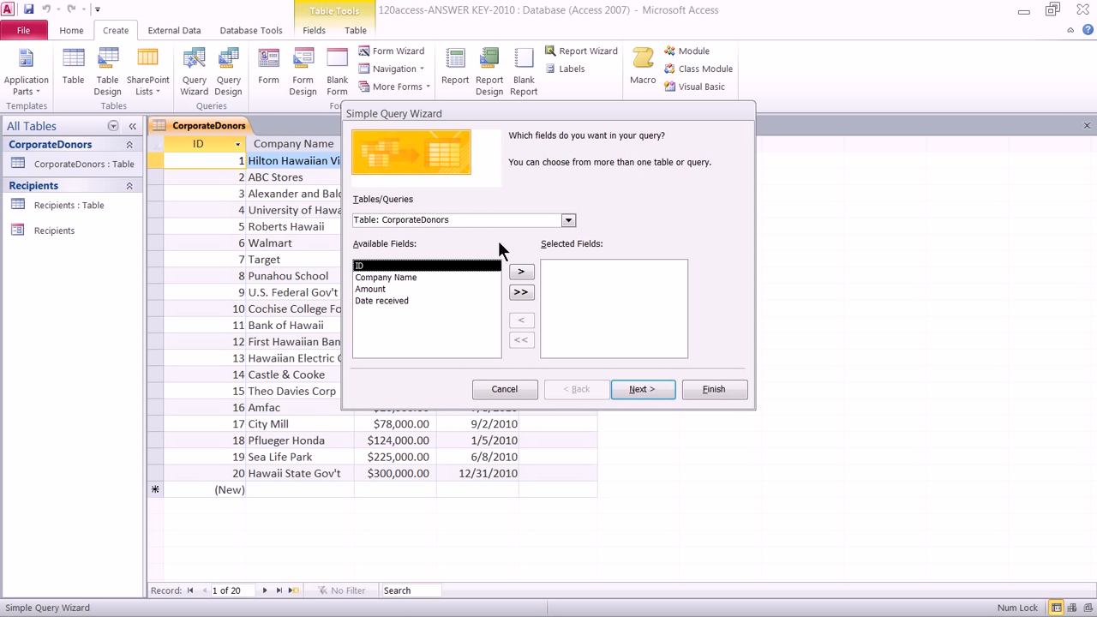
left_click(520, 292)
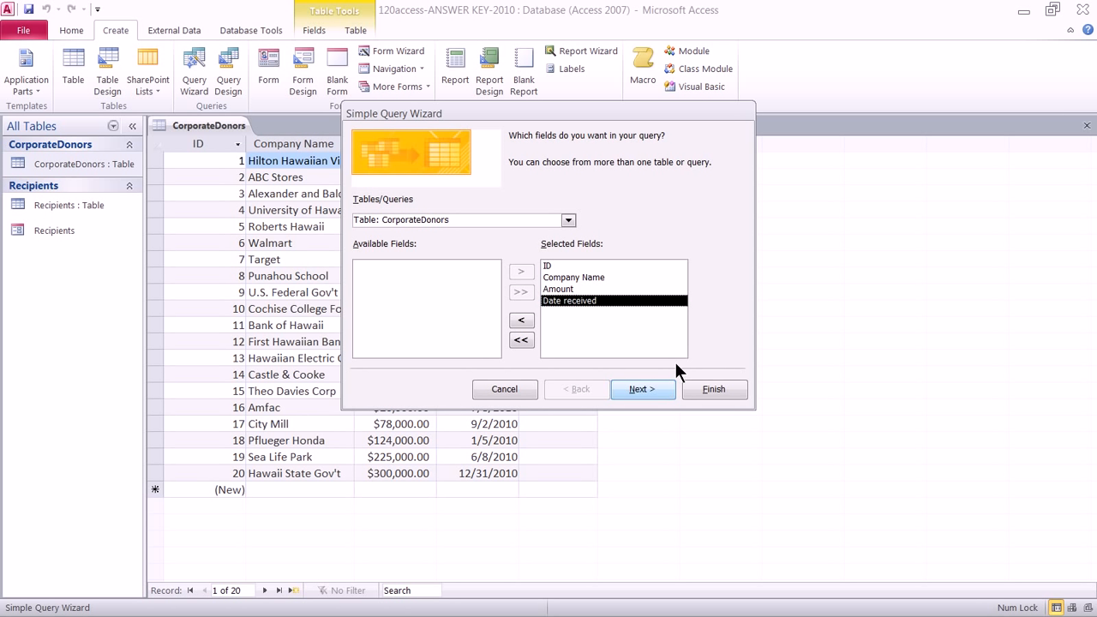
left_click(657, 387)
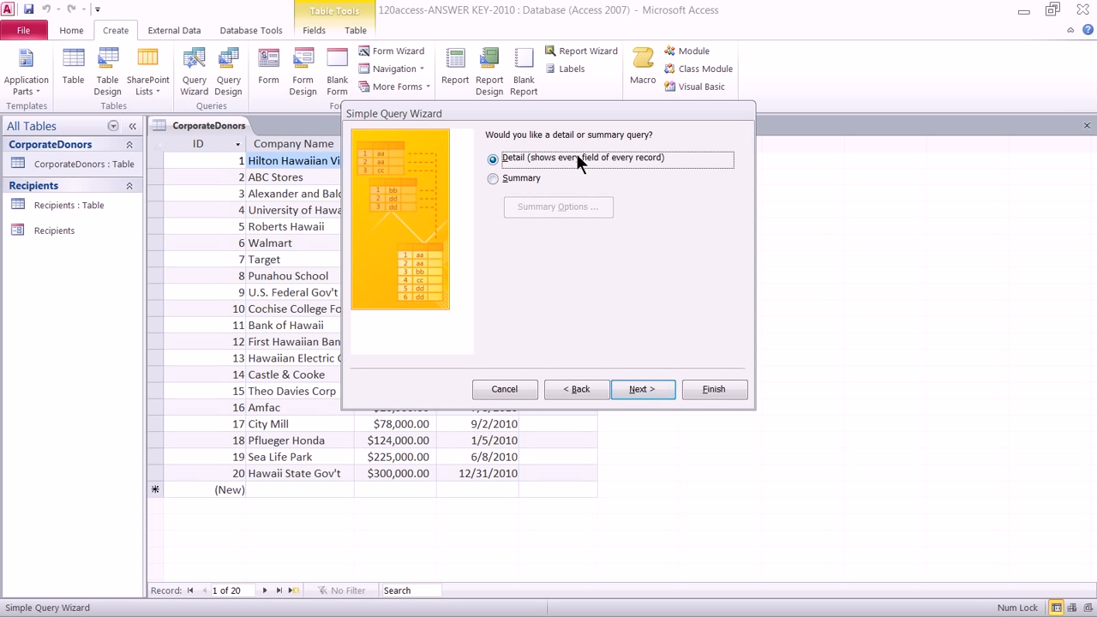
left_click(632, 391)
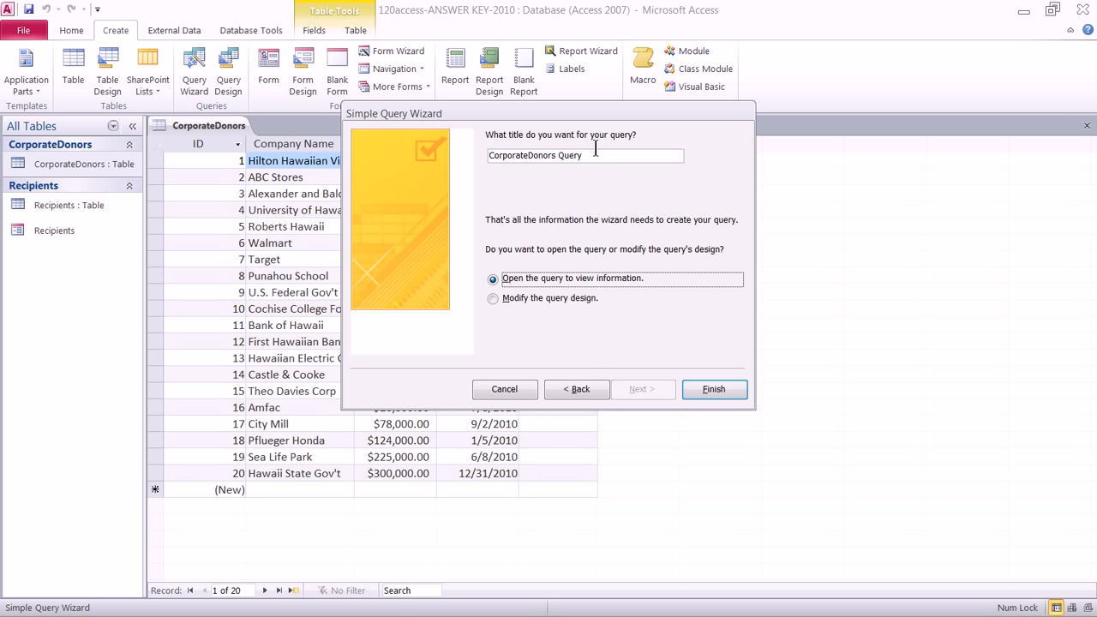
Step: Title the query 'Big Donors - C00012345' and set it to open in design view
left_click_drag(597, 155, 463, 155)
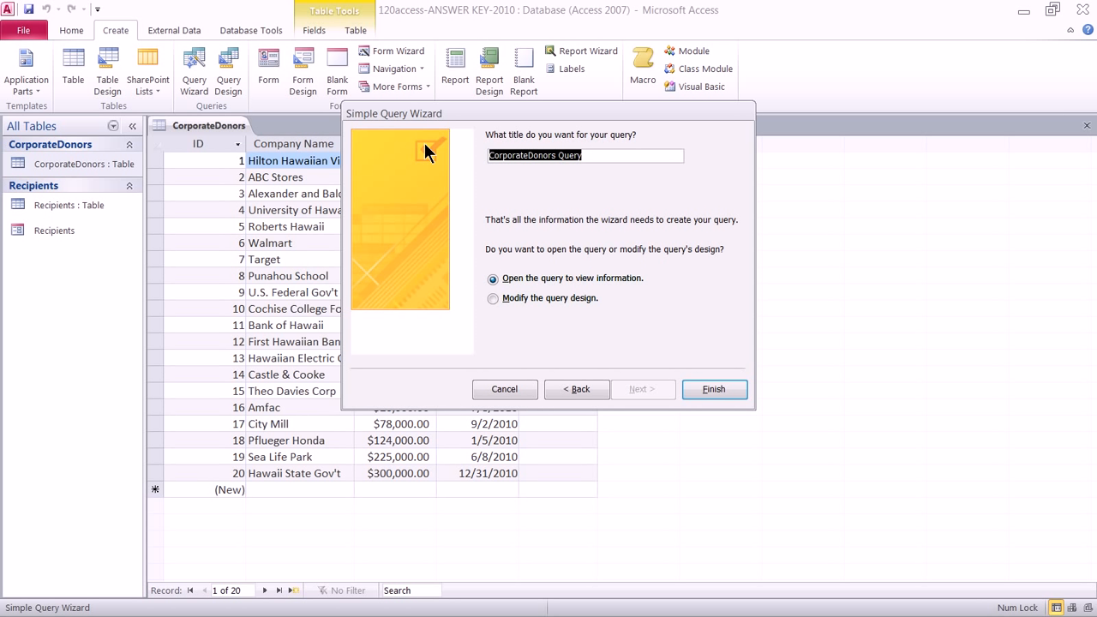
type("B")
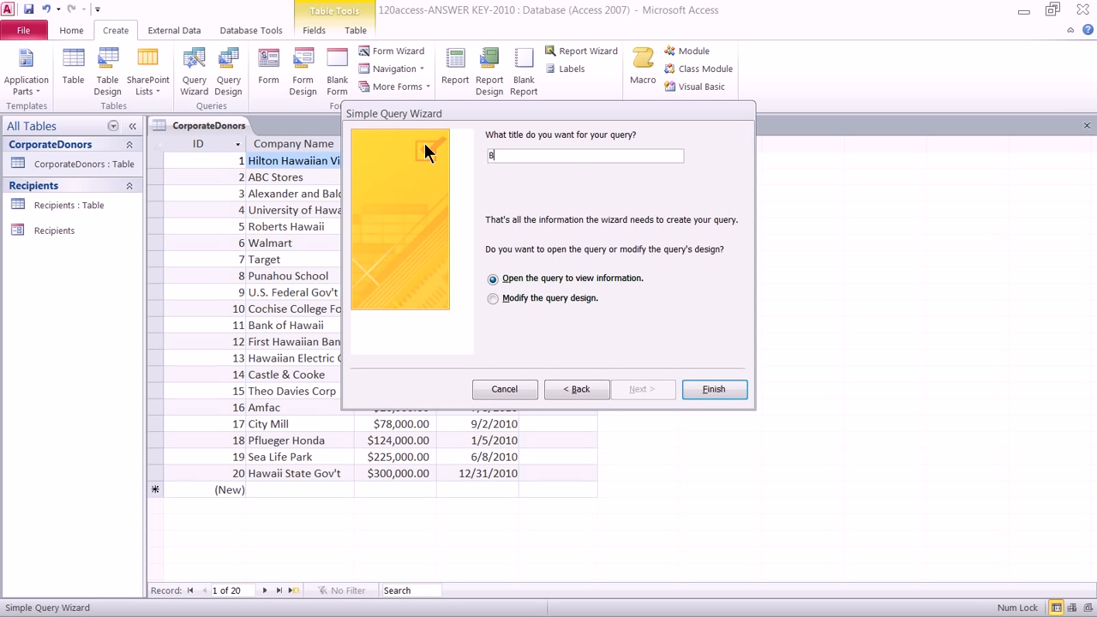
type("ig Donors - C00012345")
left_click(547, 297)
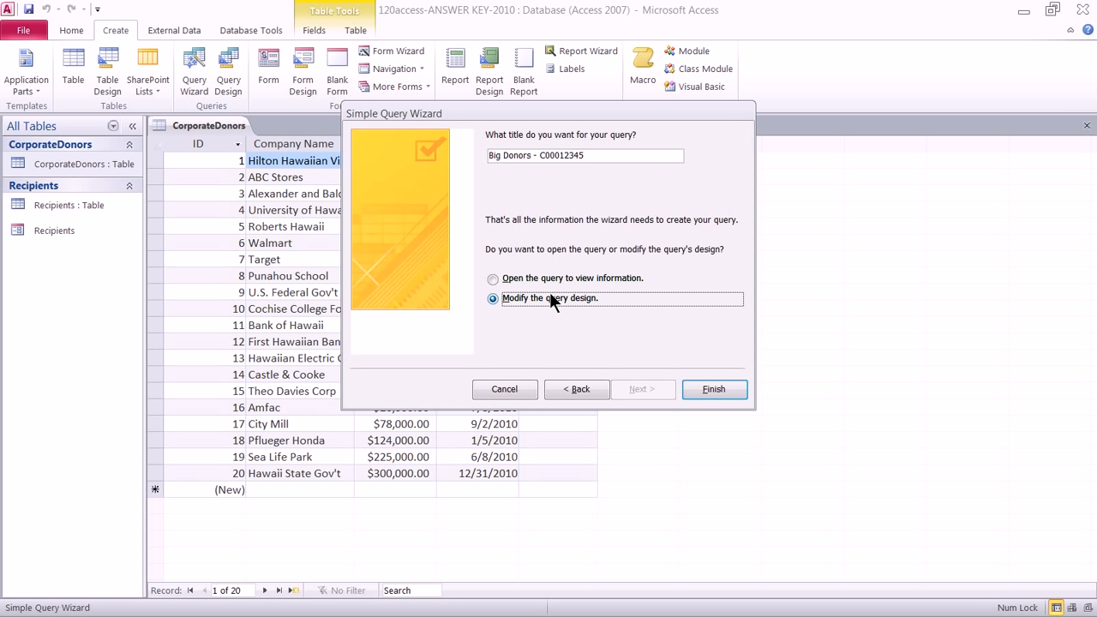
Step: Enter the criterion >=125000 under the Amount field in Design View and save the query
left_click(711, 387)
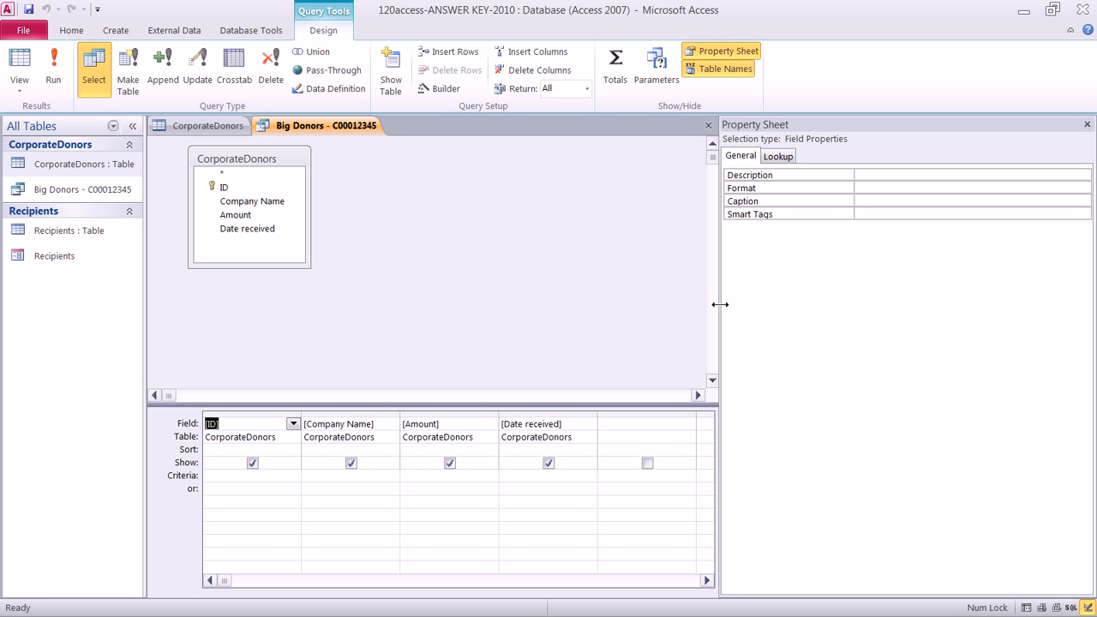
left_click_drag(713, 304, 761, 307)
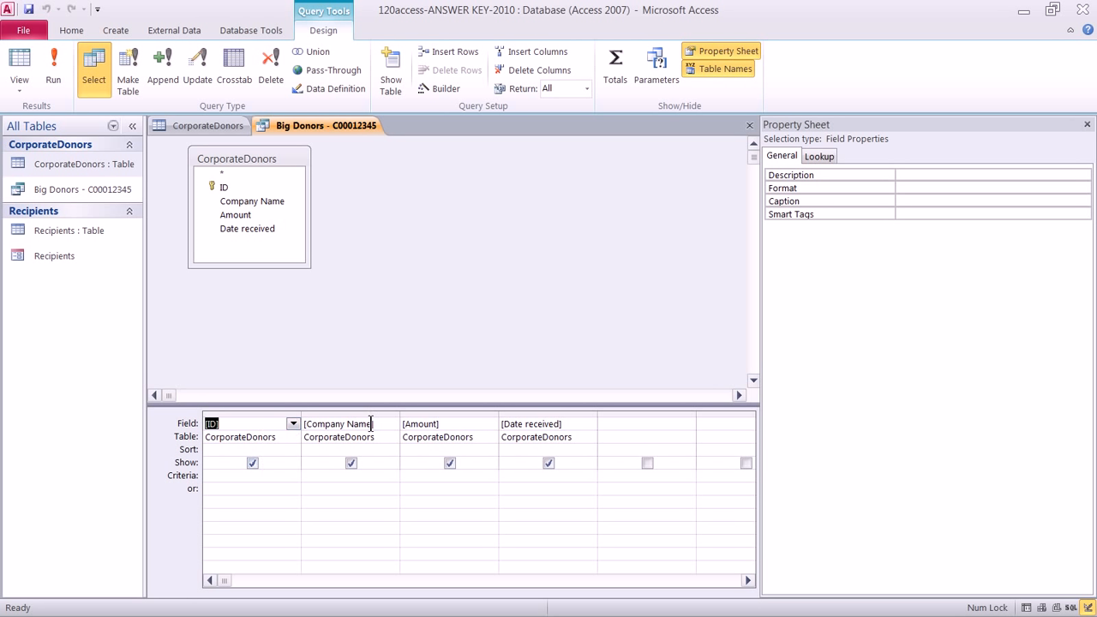
left_click(472, 475)
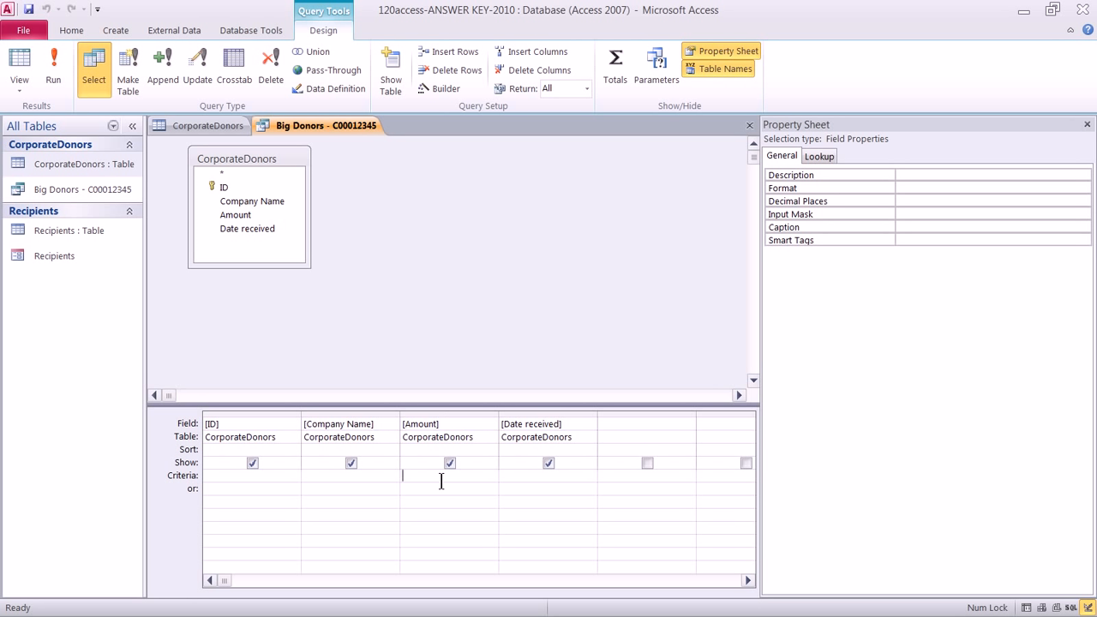
type(">=125000")
left_click(30, 11)
Step: Run the Big Donors query to list the eight donors giving $125,000.00 to $300,000.00
left_click(53, 73)
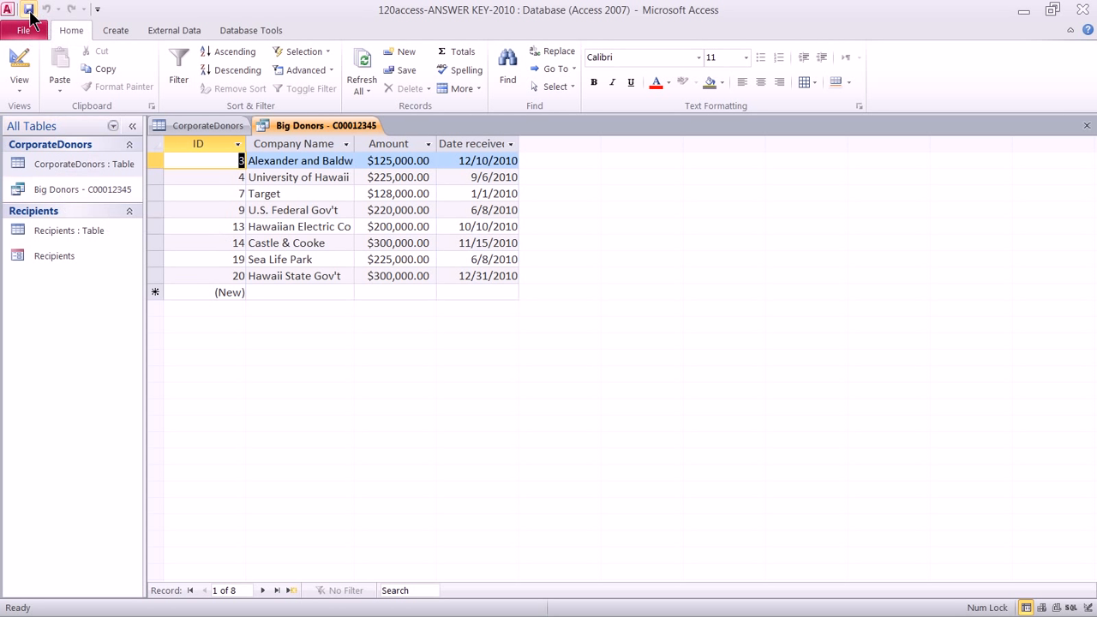
left_click(118, 31)
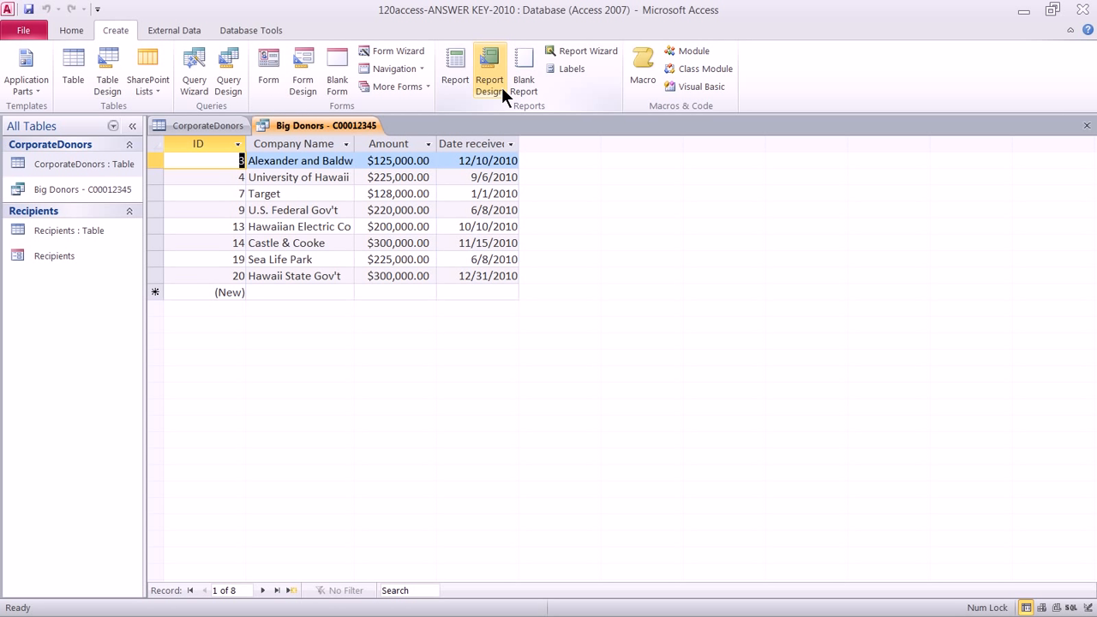
Step: Open the Report Wizard and check its Tables/Queries source list
left_click(580, 53)
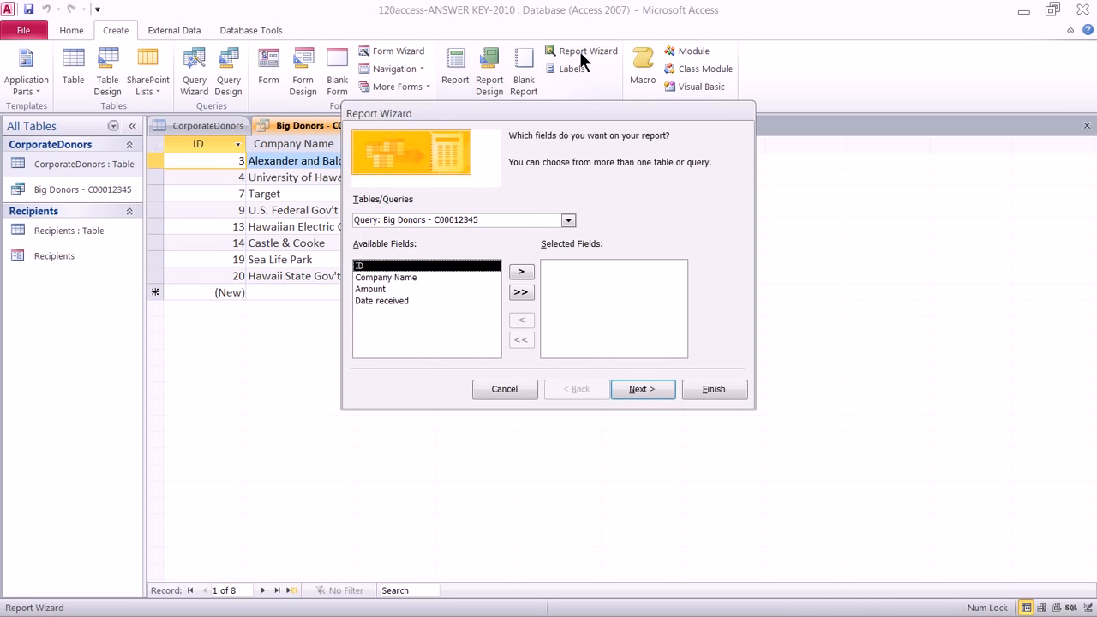
left_click(568, 220)
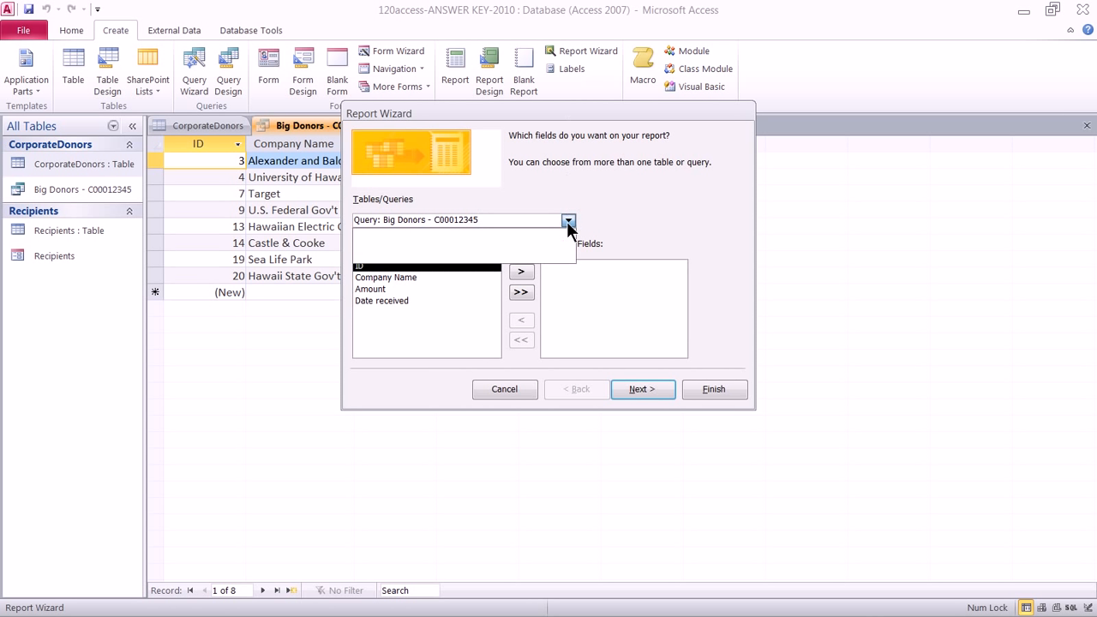
left_click(567, 220)
left_click(567, 220)
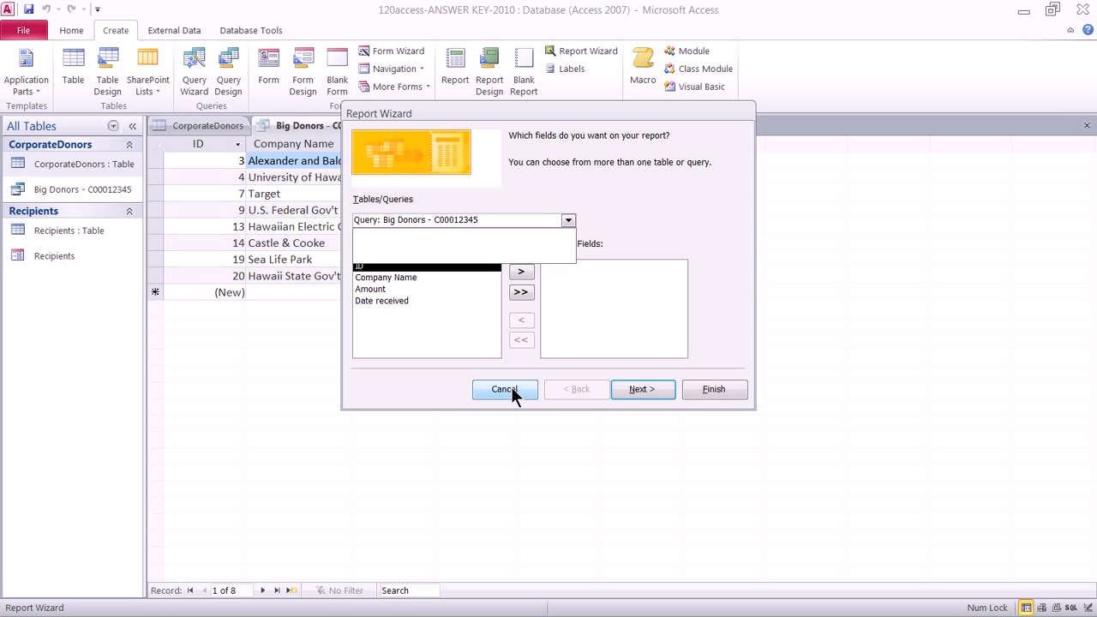
left_click(567, 221)
left_click(567, 221)
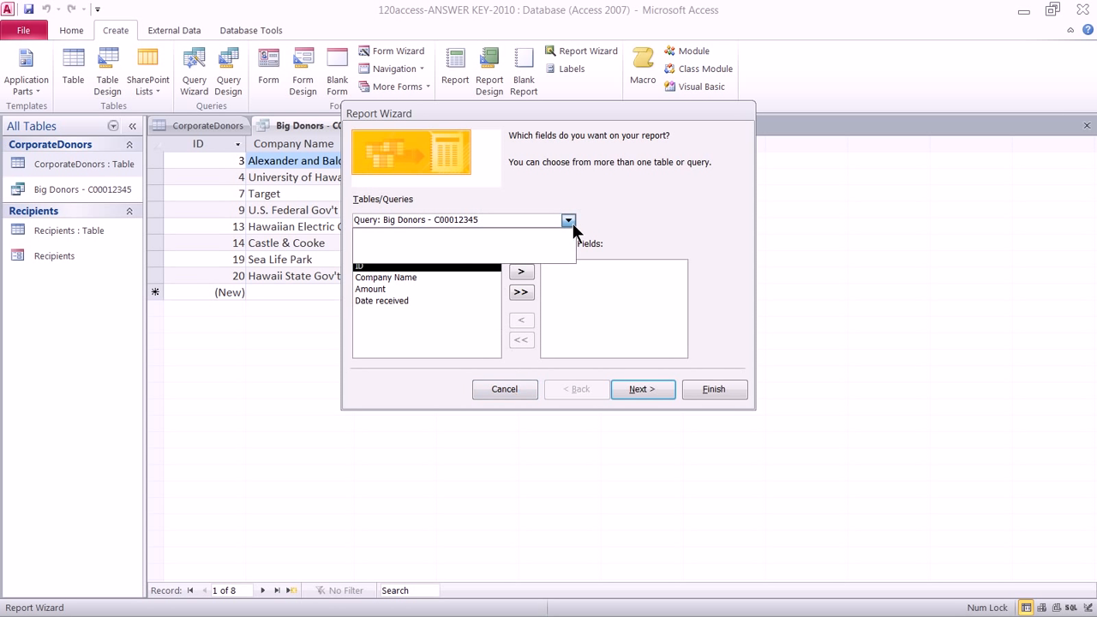
Step: Cancel the Report Wizard and close the Big Donors query tab
left_click(497, 394)
left_click(499, 390)
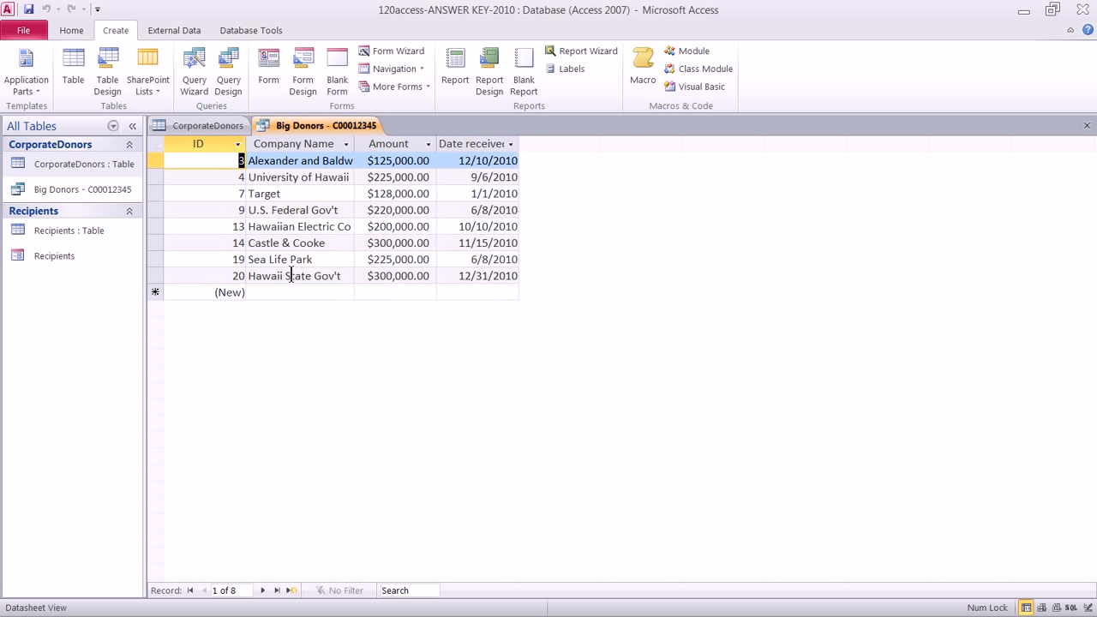
right_click(275, 129)
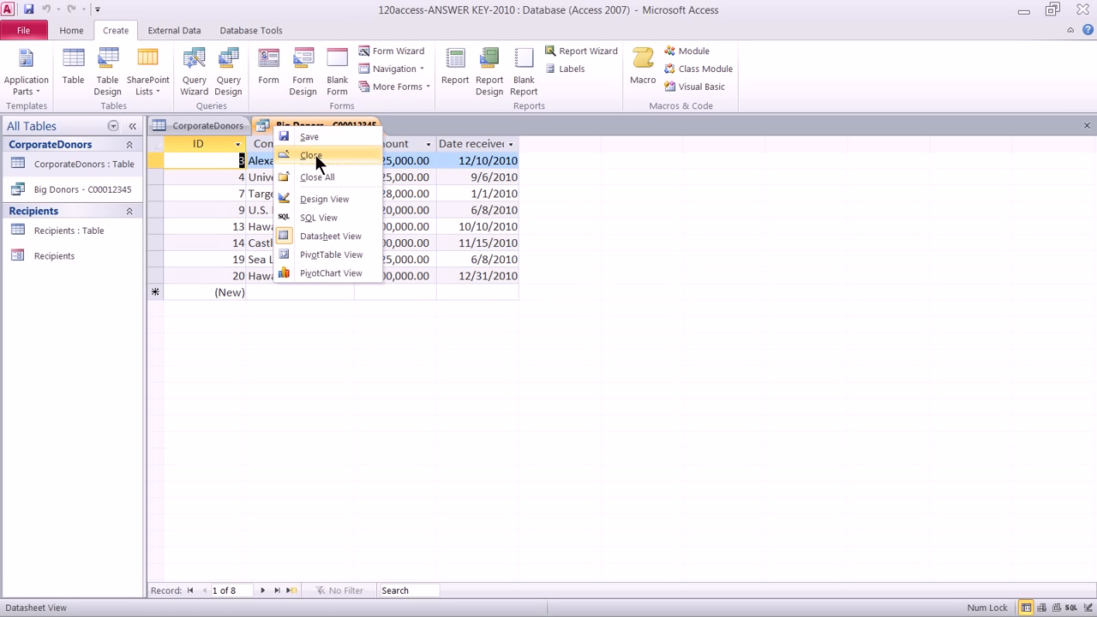
left_click(315, 154)
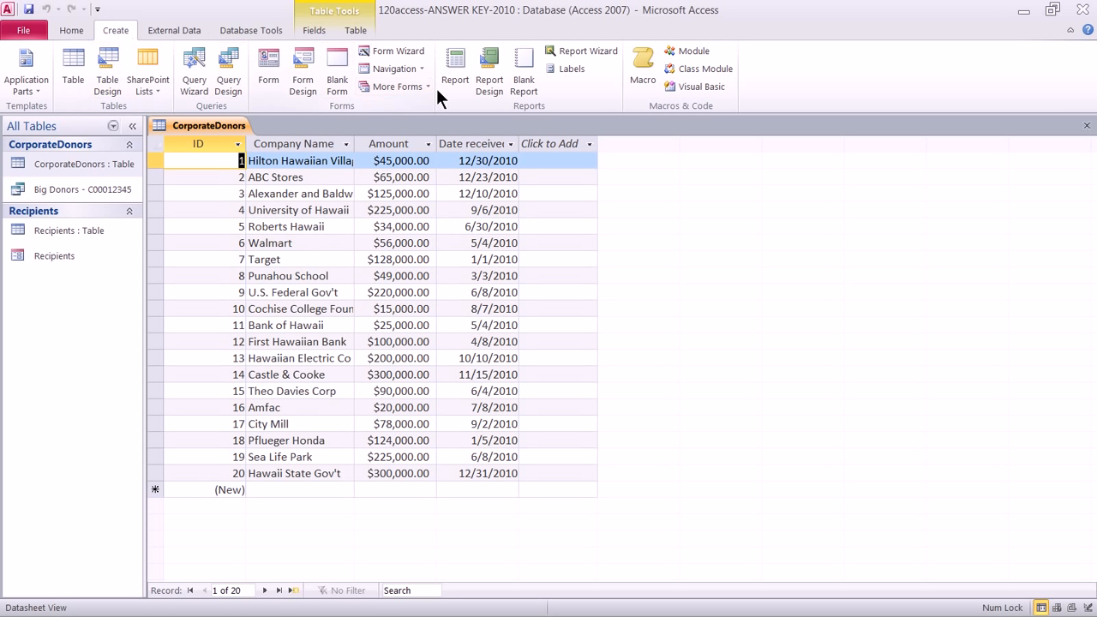
Step: Start a Report Wizard report on Table: CorporateDonors with all four fields selected
left_click(570, 51)
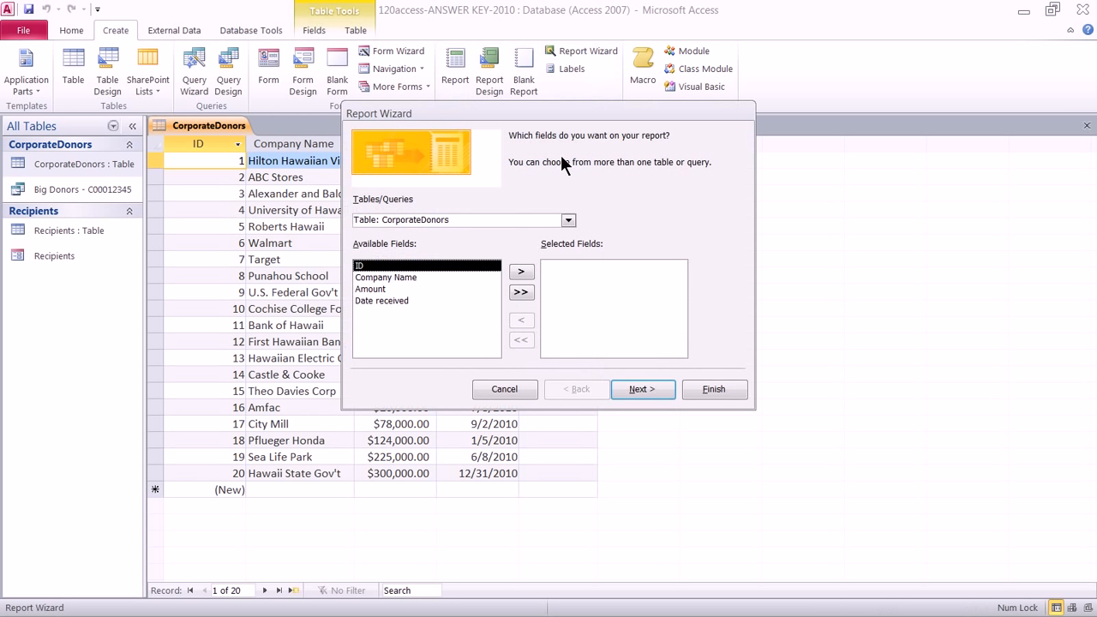
left_click(568, 221)
left_click(567, 220)
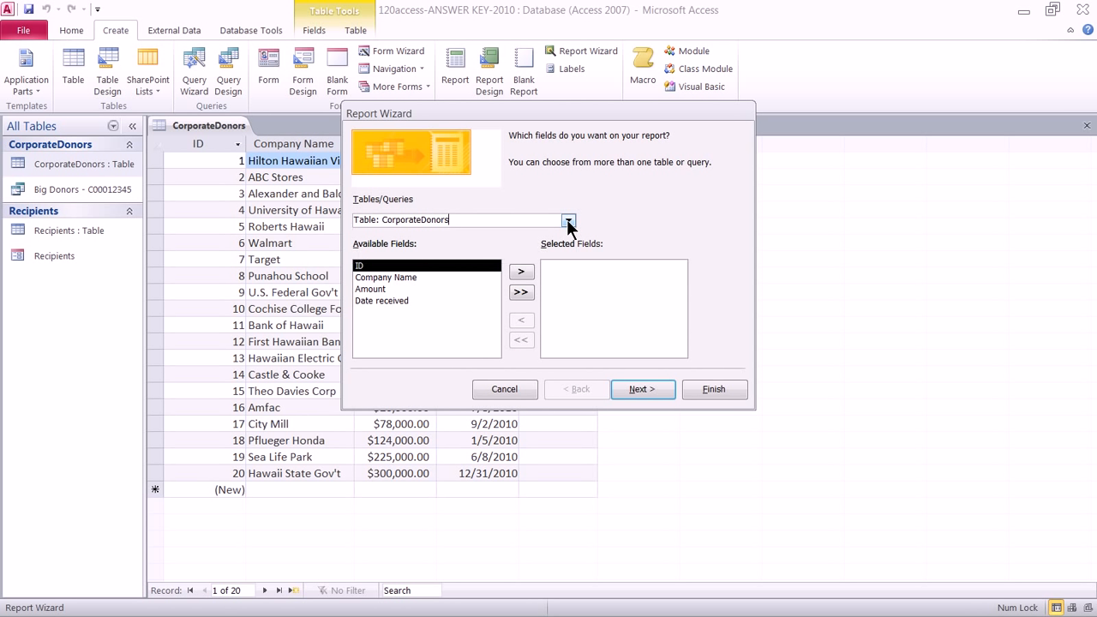
left_click(521, 292)
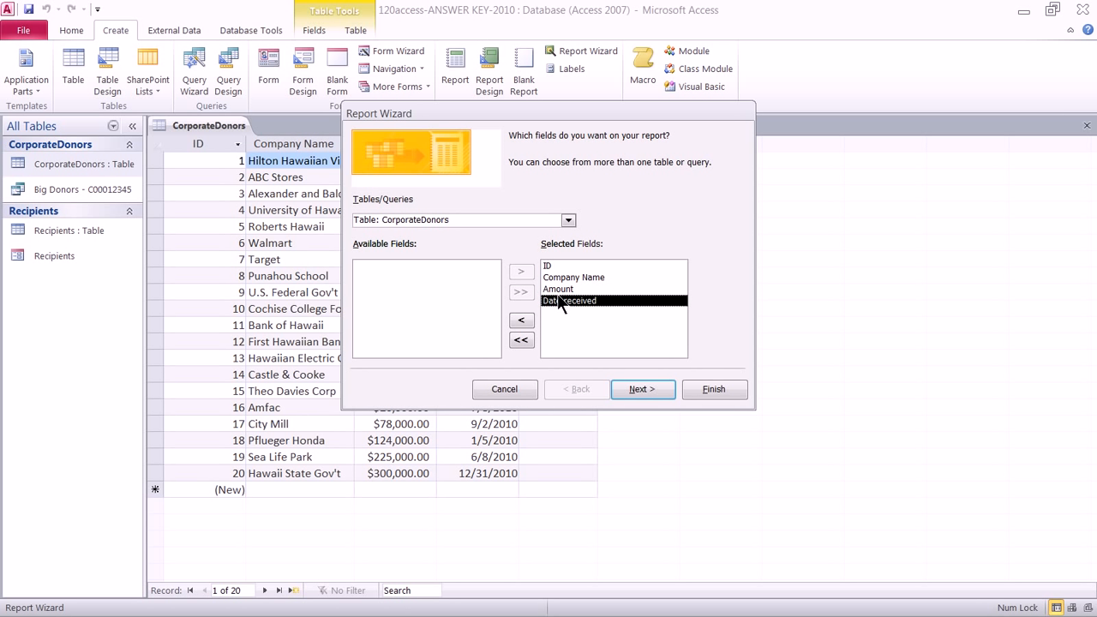
left_click(636, 387)
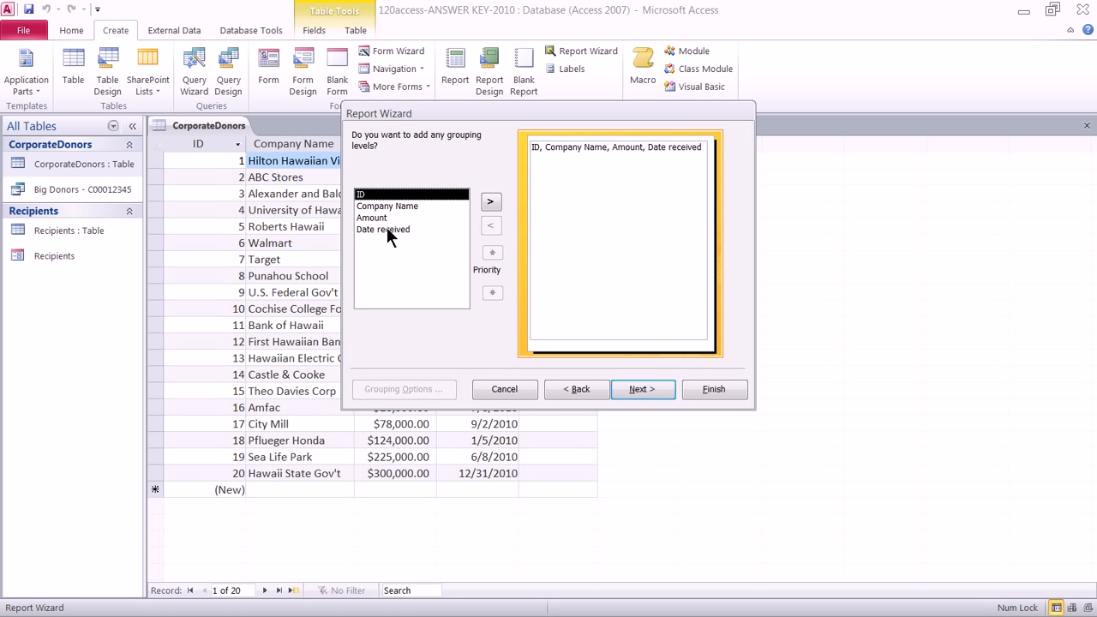
Step: Skip grouping and sort the report by Amount descending, leaving the second sort empty
left_click(632, 391)
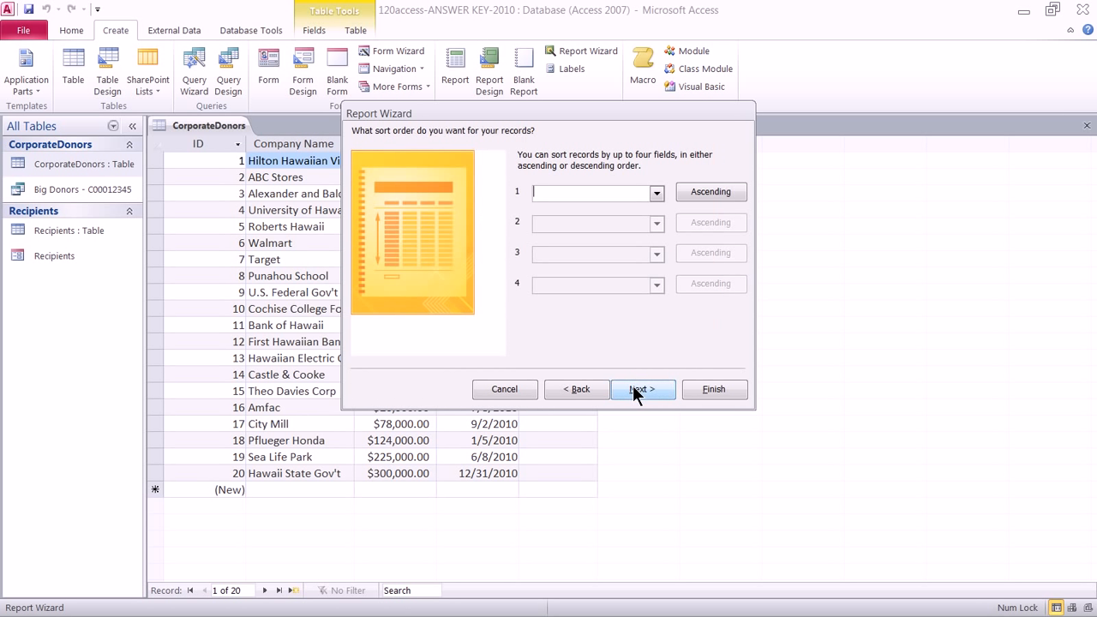
left_click(656, 193)
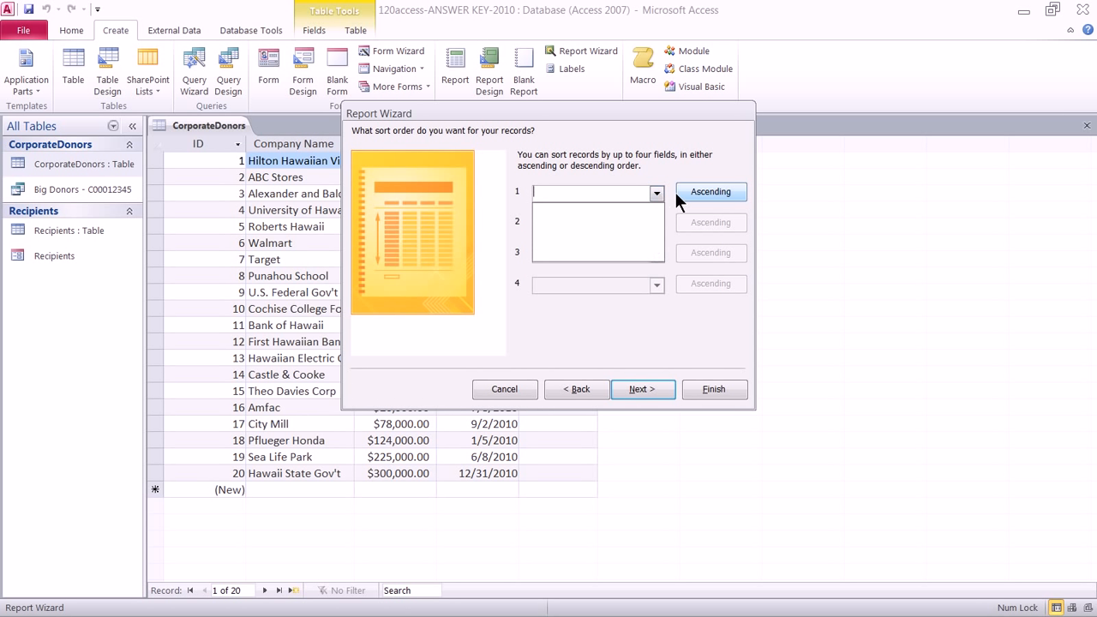
left_click(656, 192)
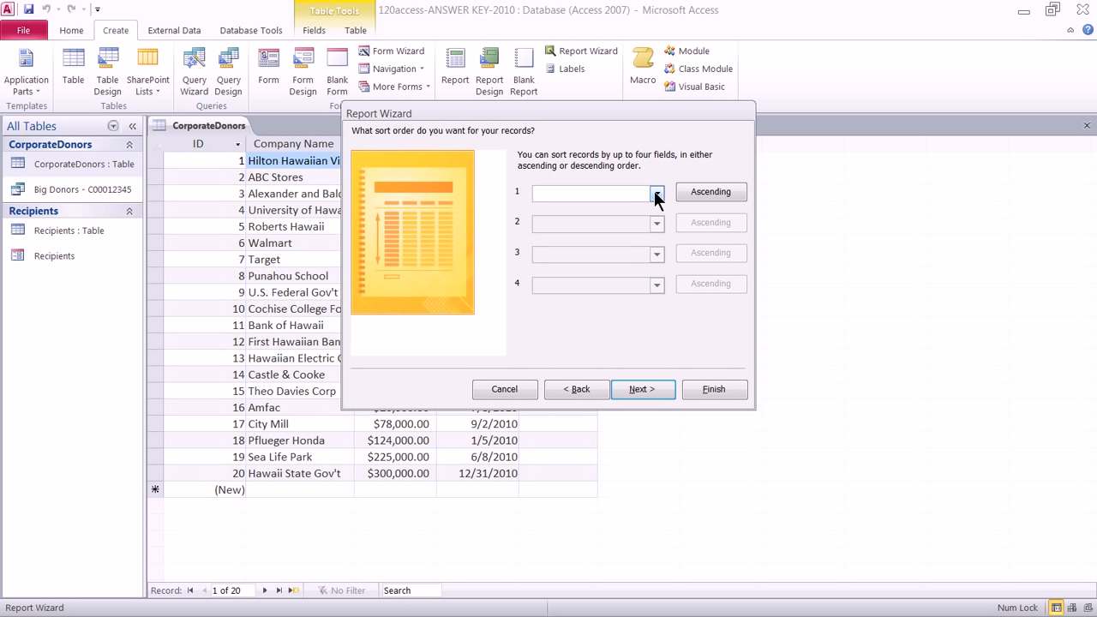
left_click(692, 193)
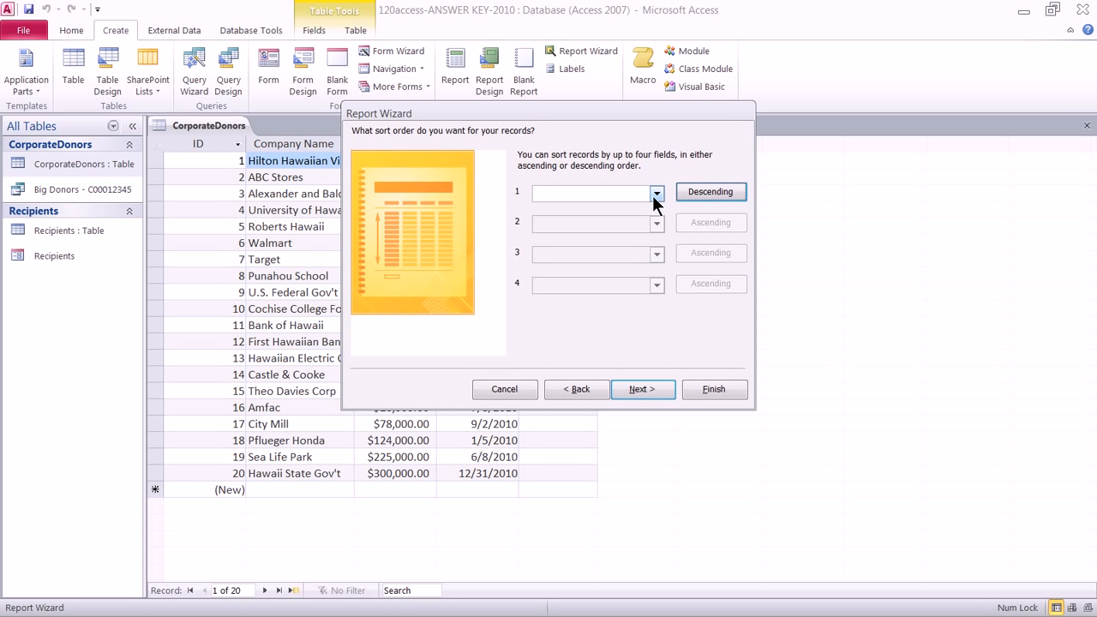
left_click(653, 194)
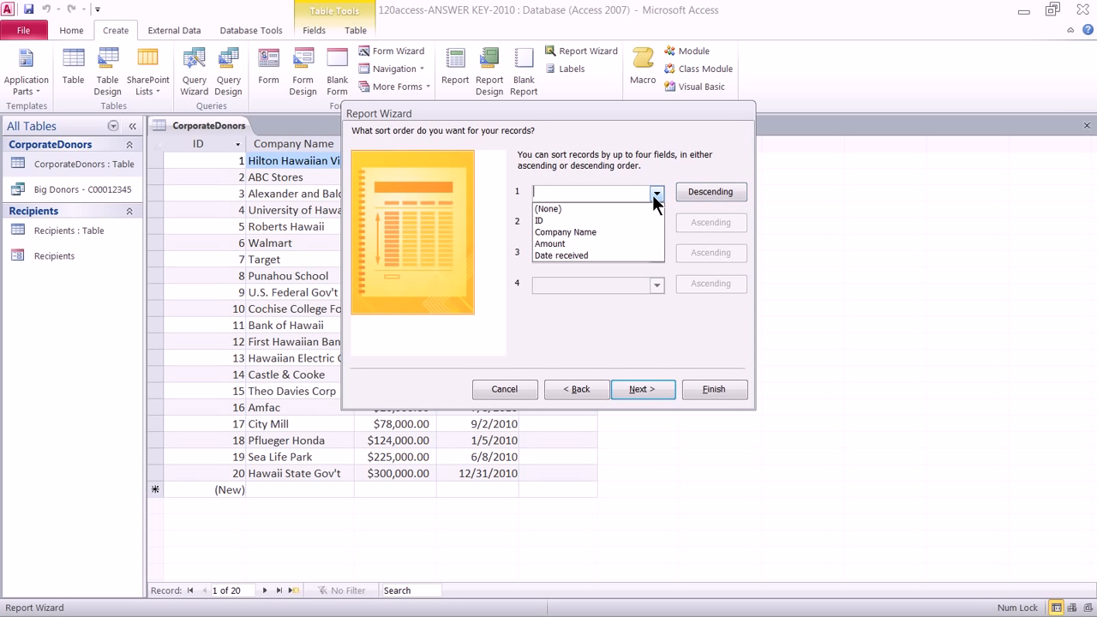
left_click(632, 245)
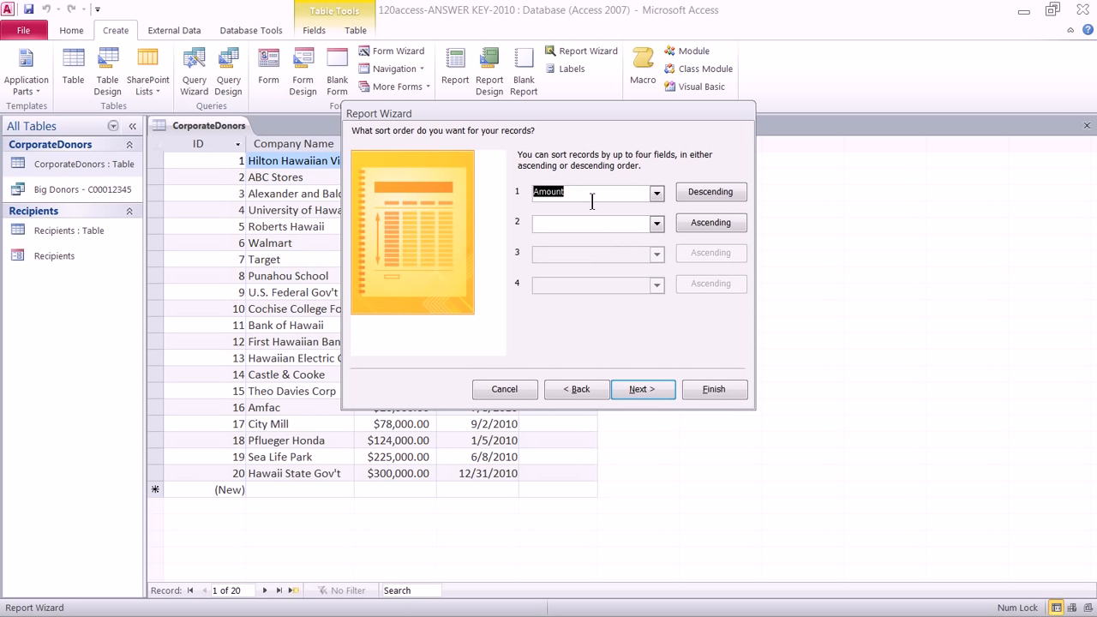
left_click(658, 223)
left_click(659, 224)
Step: Choose the Columnar layout for the report after comparing Tabular and Justified
left_click(647, 389)
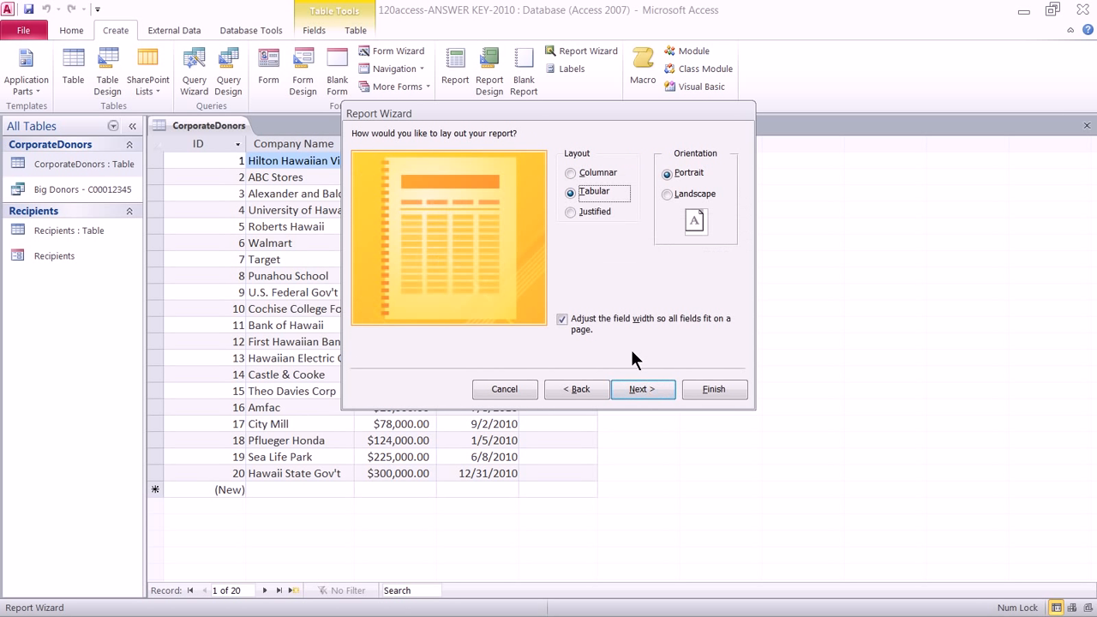
left_click(593, 172)
left_click(593, 193)
left_click(591, 210)
left_click(586, 194)
left_click(583, 169)
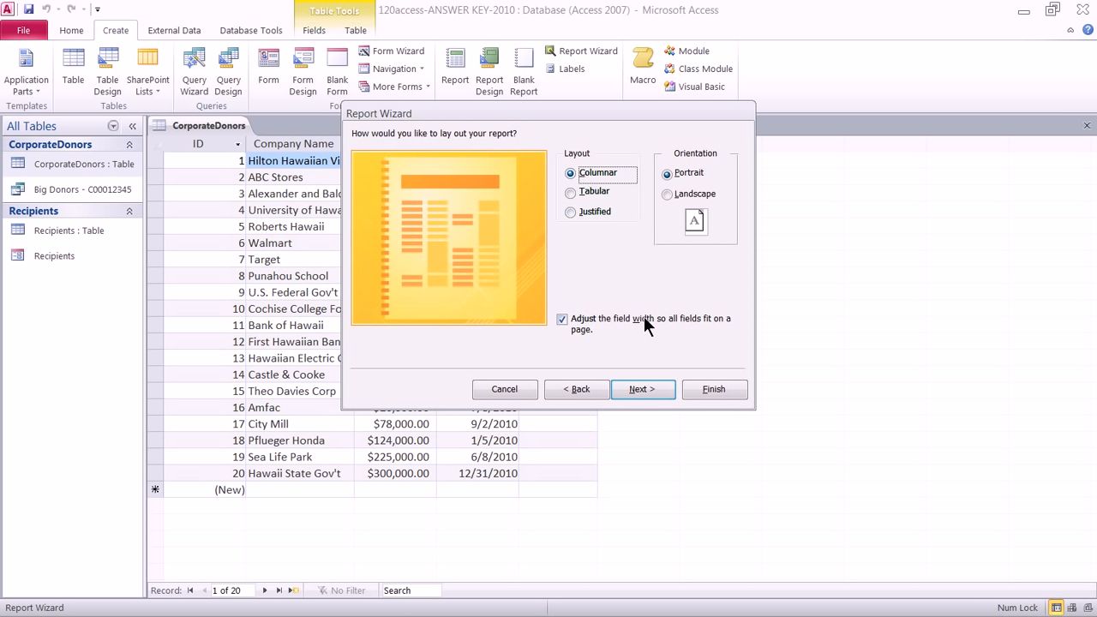
Step: Title the report 'Donor Report - C00012345' and keep it set to preview
left_click(655, 389)
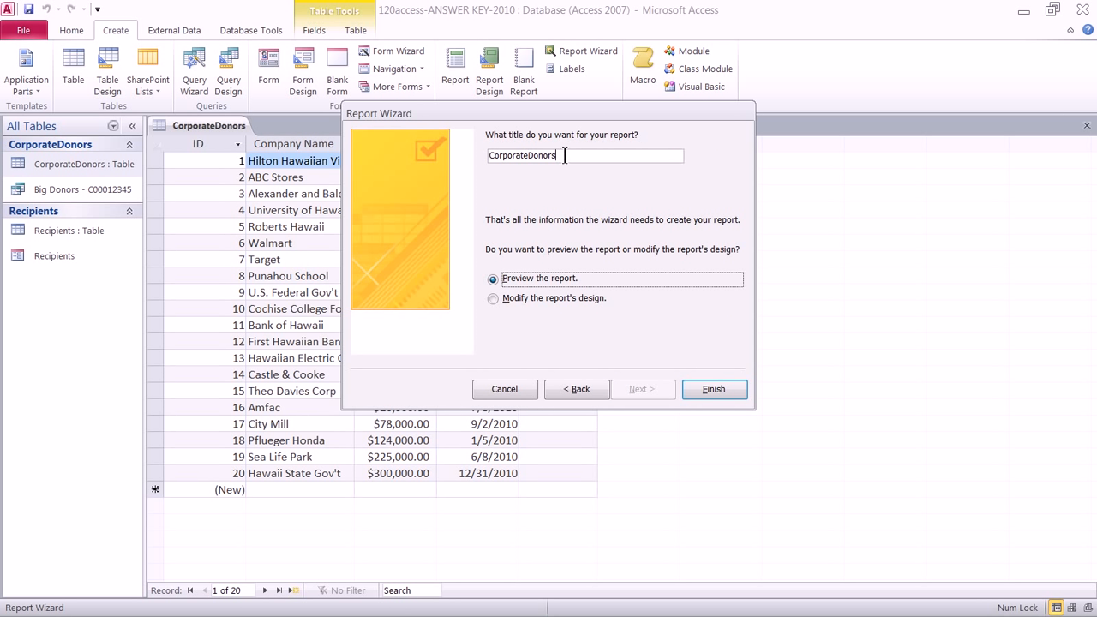
left_click_drag(564, 155, 467, 150)
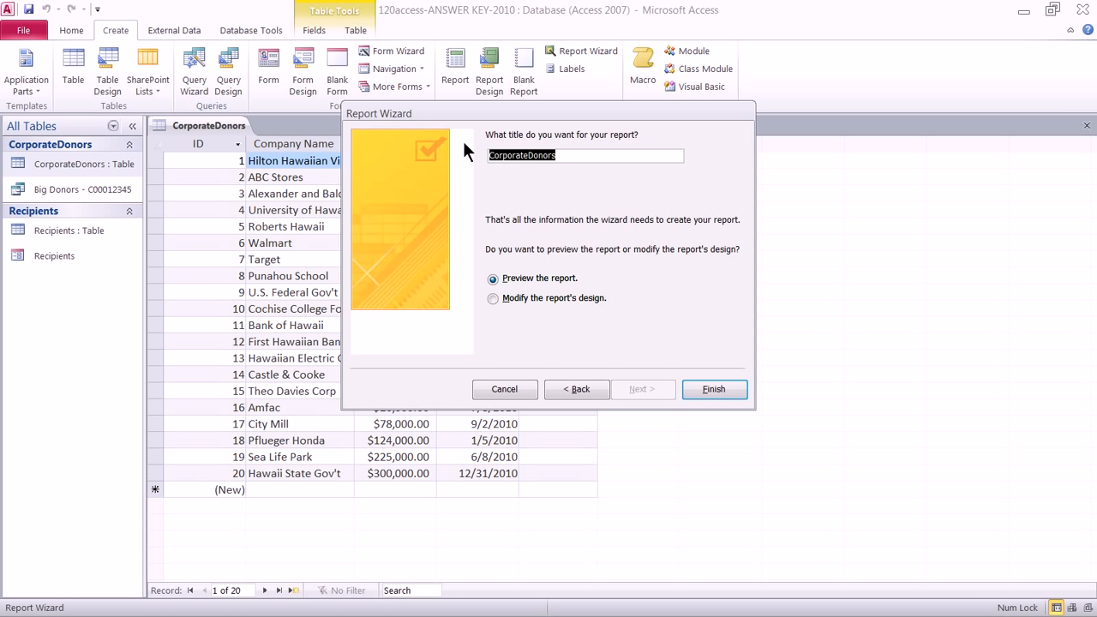
type("Dono")
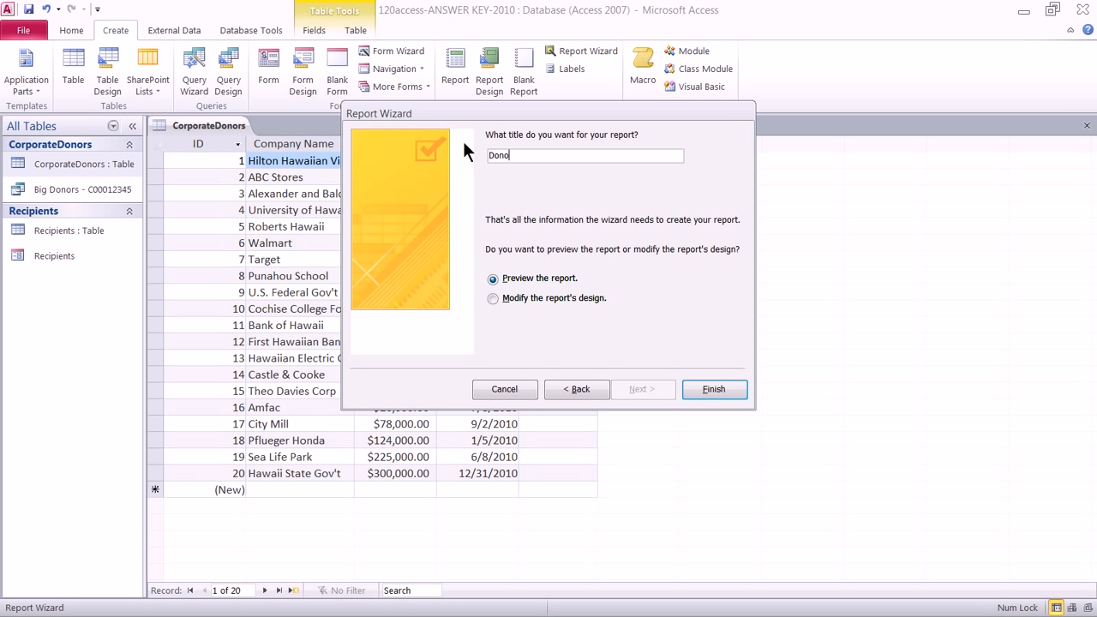
type("r Report - C00012345")
left_click(533, 277)
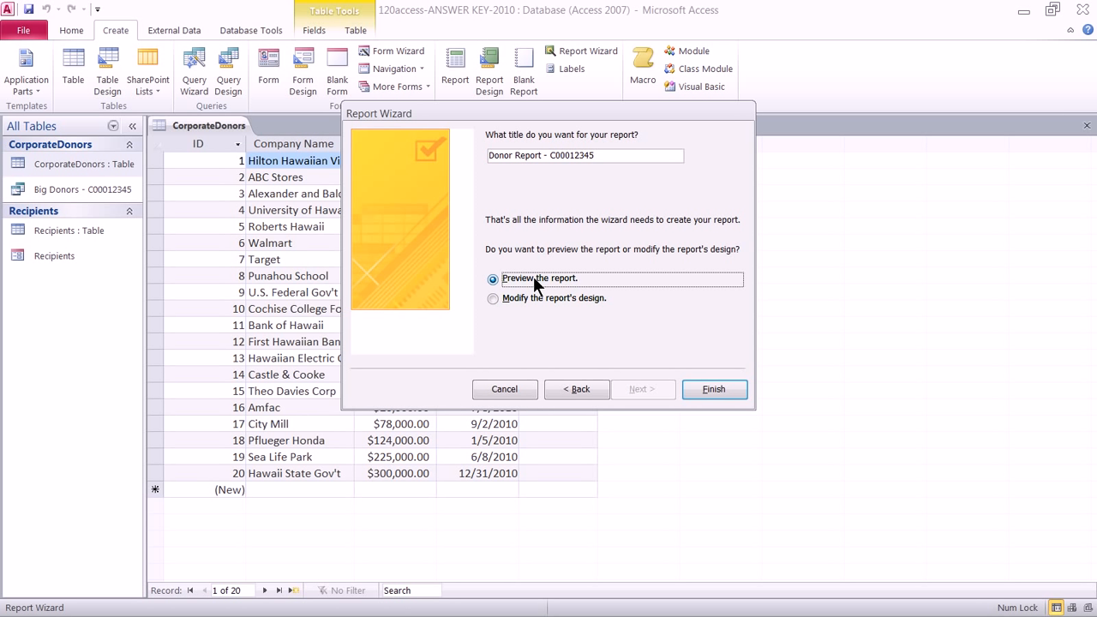
Step: Finish the report and scroll through its Print Preview, donors listed from $300,000.00 downward
left_click(716, 387)
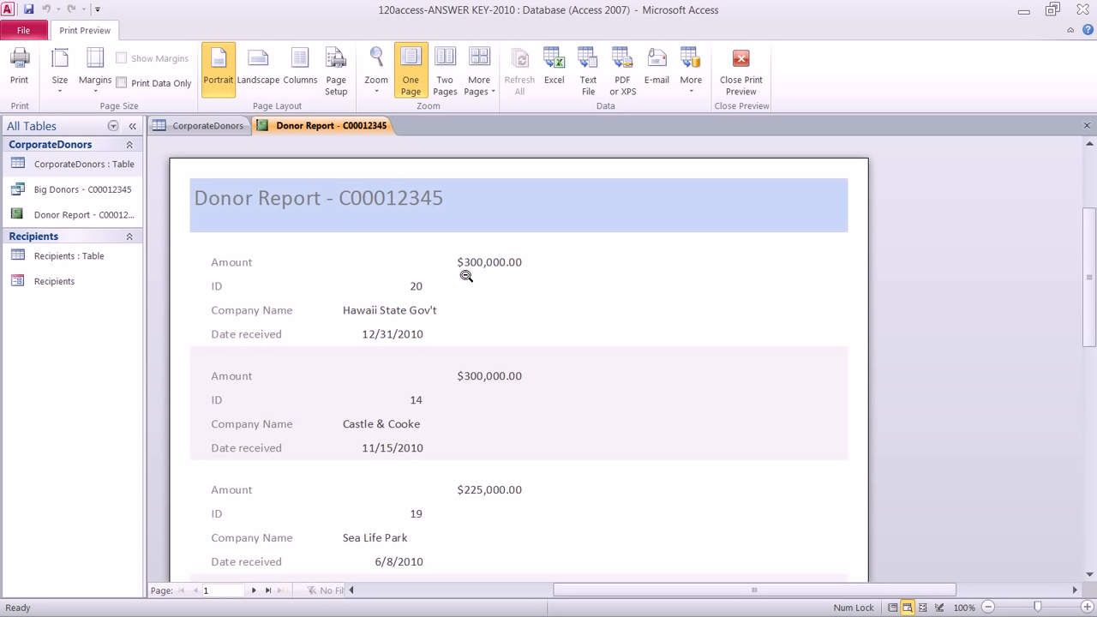
scroll(486, 400, "down", 2)
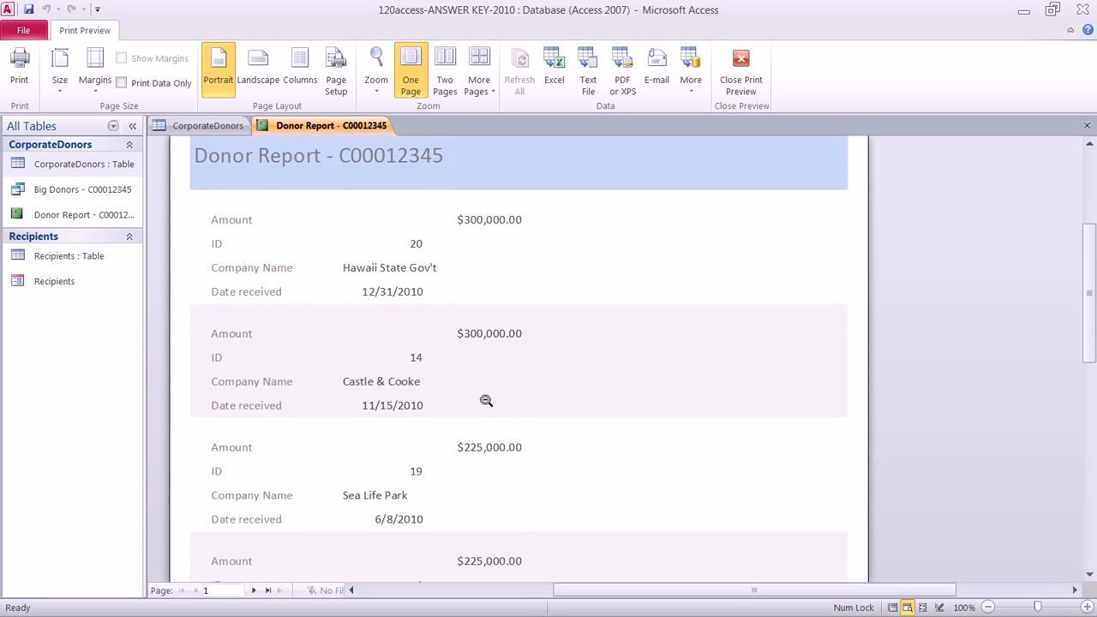
scroll(486, 400, "down", 3)
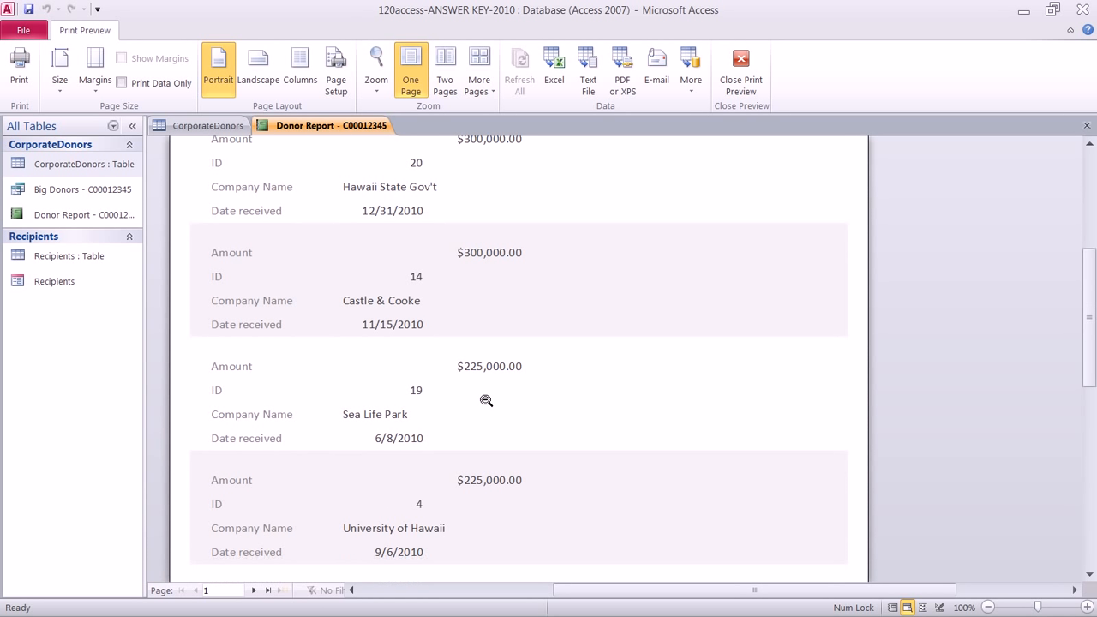
scroll(485, 399, "down", 8)
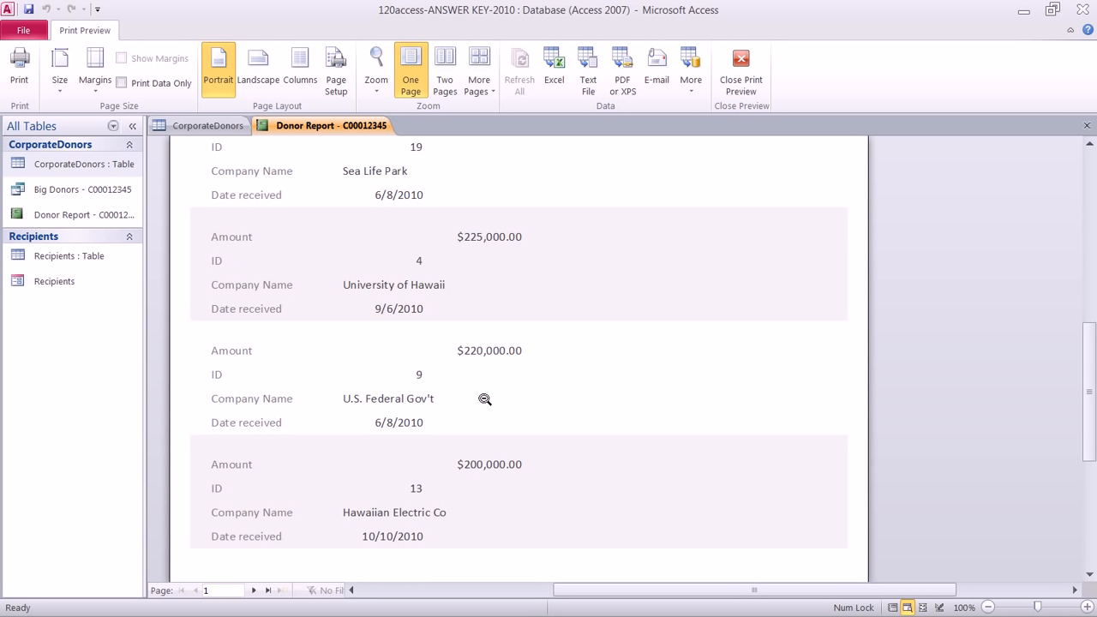
scroll(485, 399, "down", 1)
scroll(485, 400, "up", 5)
scroll(485, 399, "up", 3)
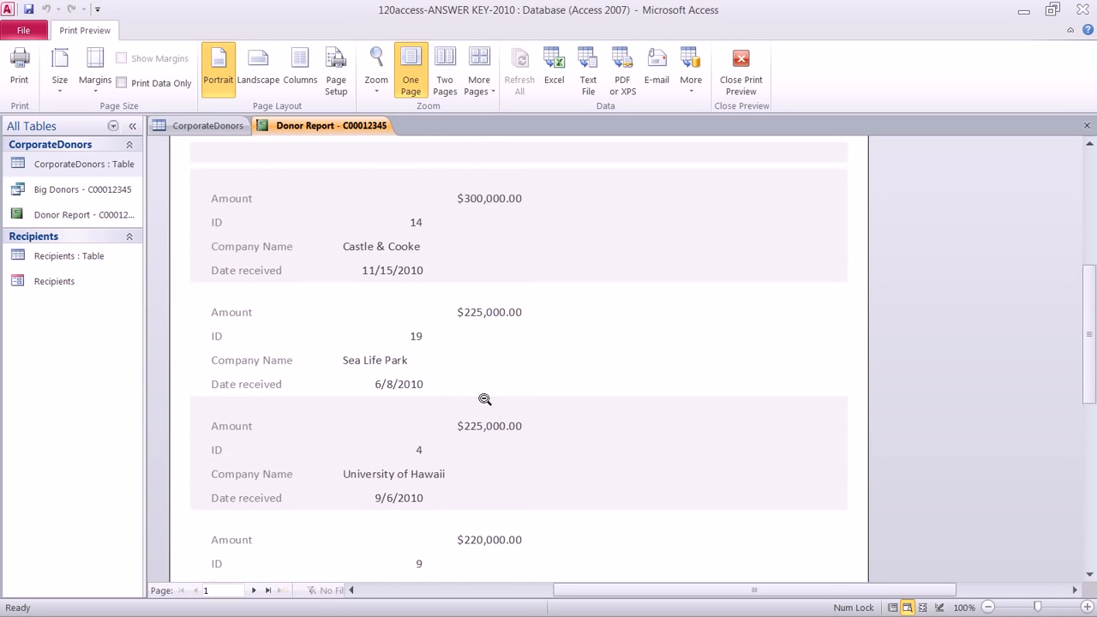
scroll(485, 399, "up", 2)
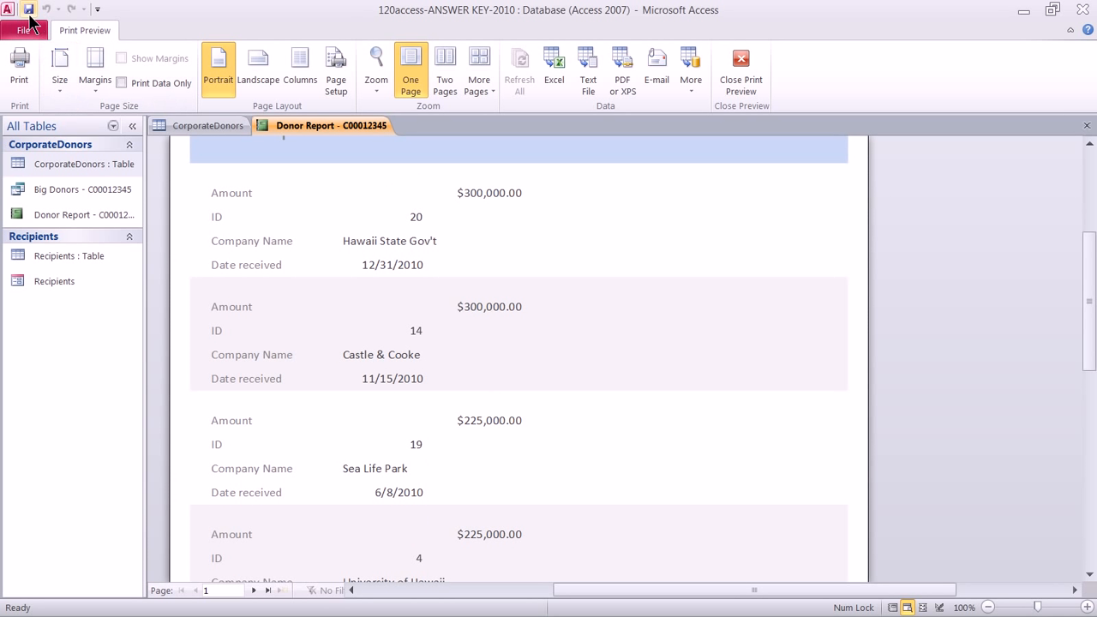
left_click(30, 13)
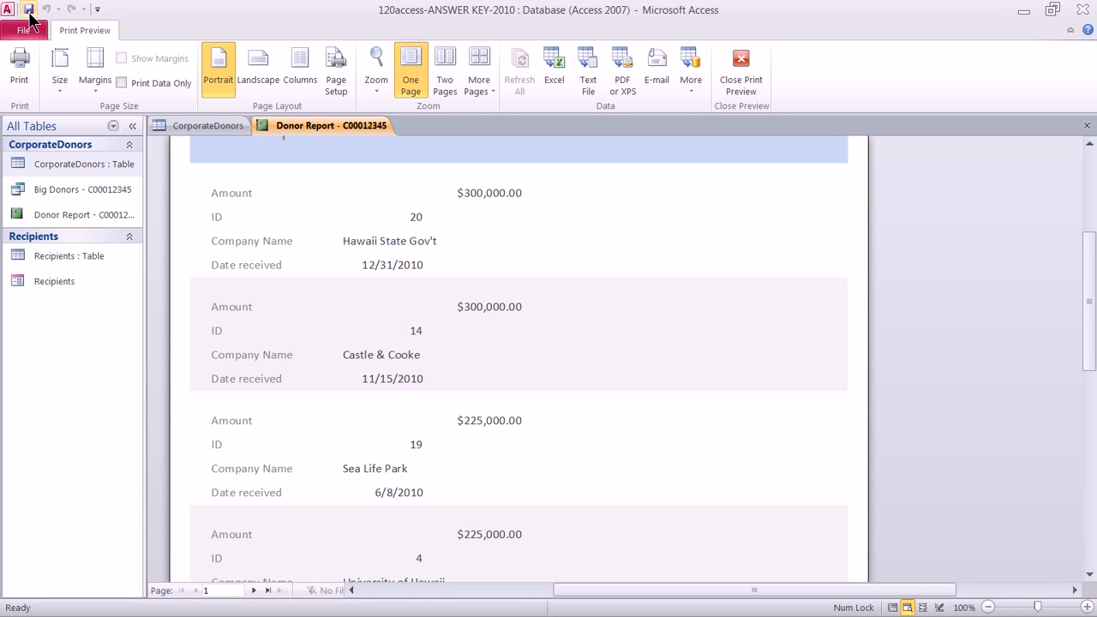